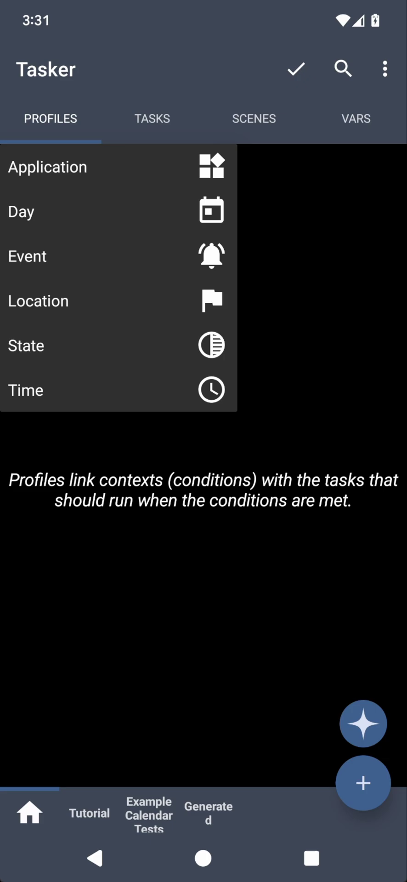
Dismiss the new-profile trigger menu and open Tasker's AI Automation Generator
left_click(342, 728)
Ask the AI generator for a voice that says the time every 5 minutes between 2PM and 5PM
left_click(364, 726)
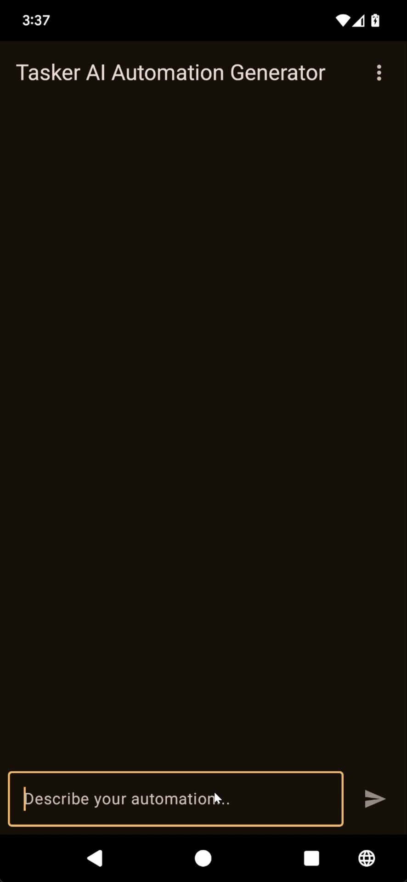
type("I want to ")
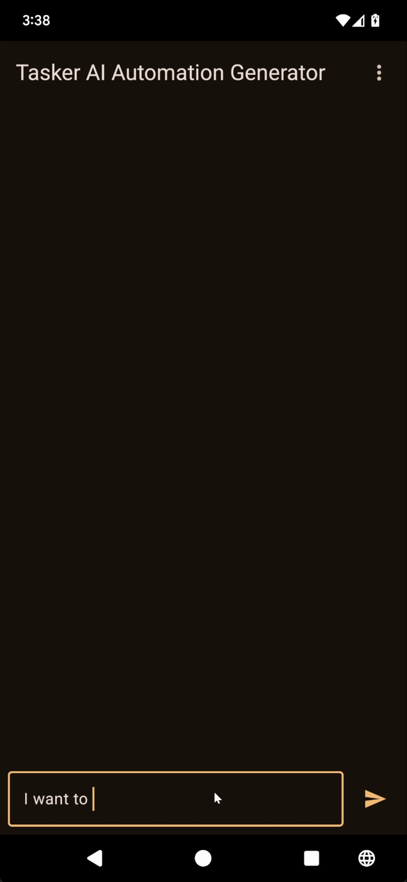
type("listen to a voice say")
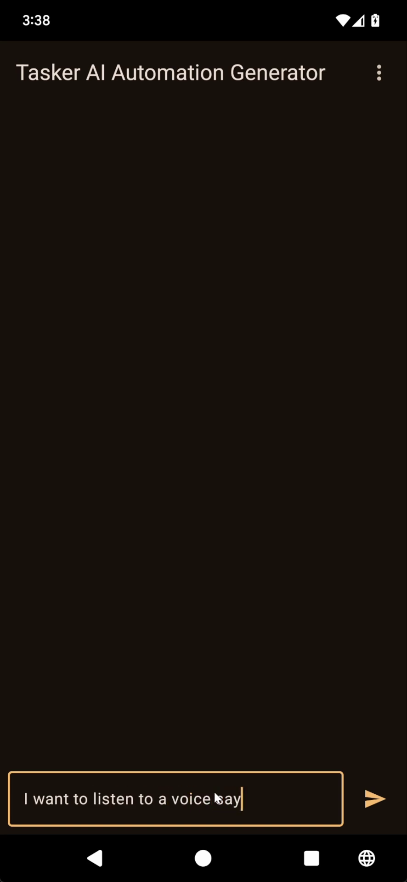
type("ing the time ")
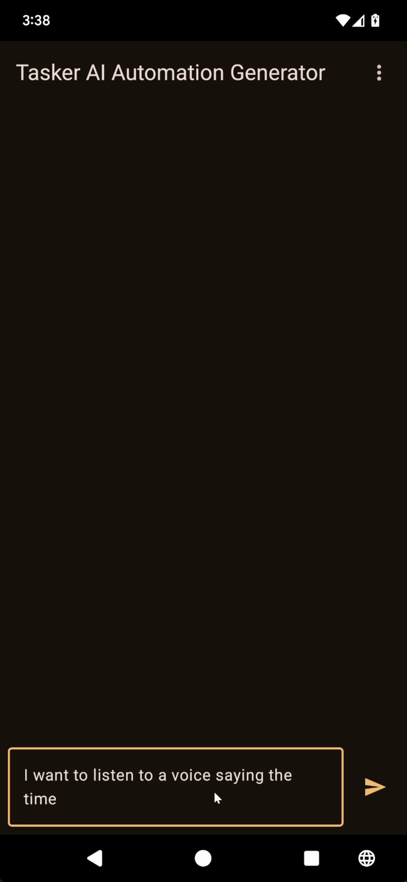
type("every 5 ")
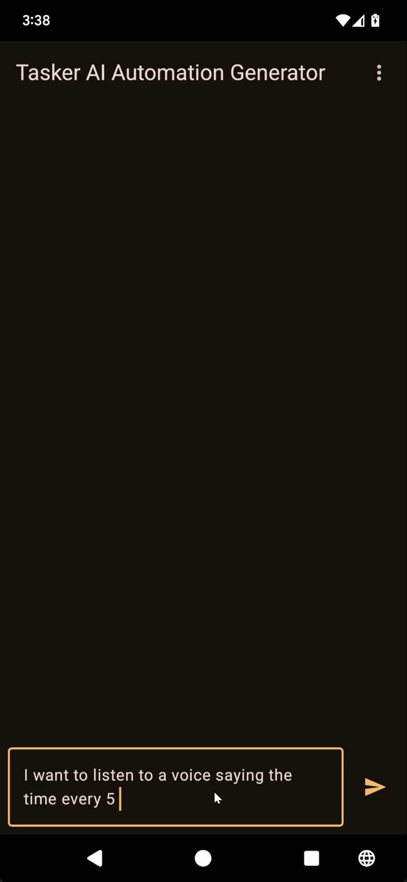
type("minutes")
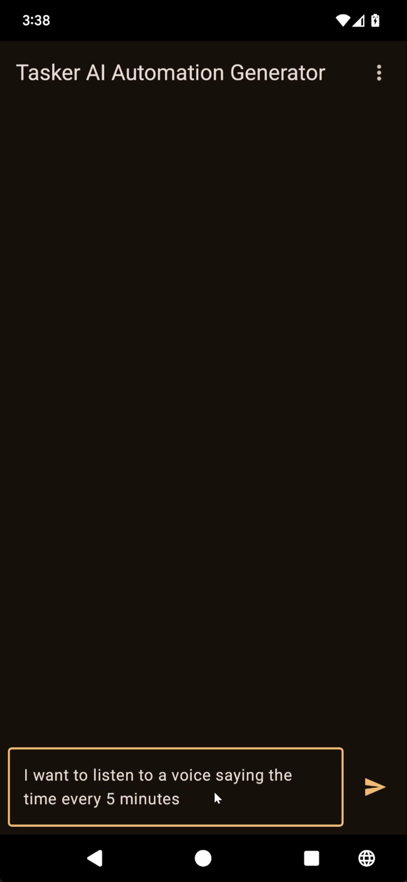
type(" between 2PM and")
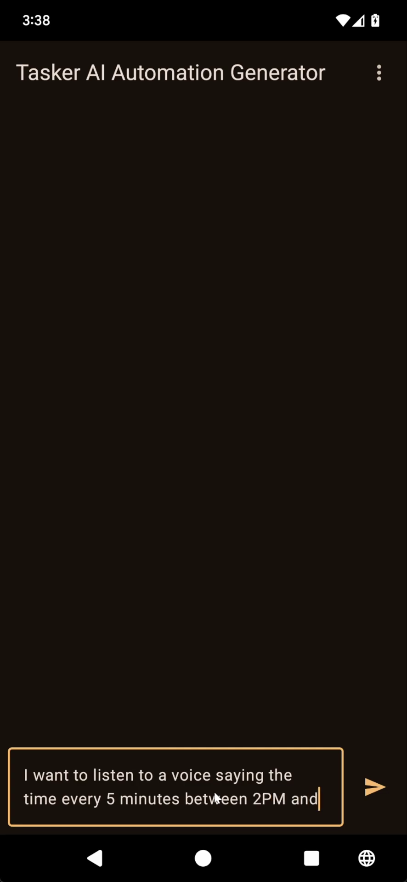
type(" 5PM")
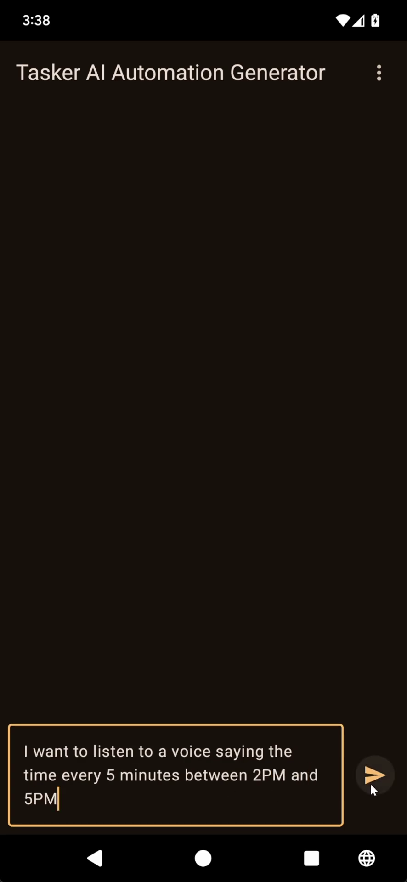
left_click(370, 783)
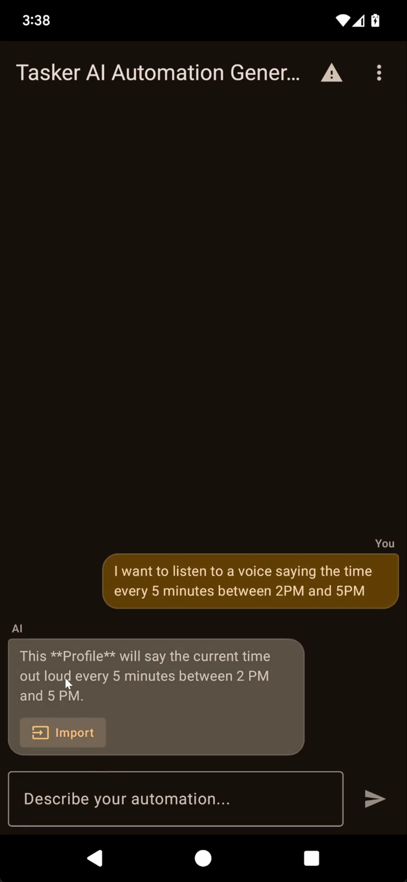
Import 'Say Time Between 2-5 PM' enabled into the Generated project and expand it in Profiles
left_click(61, 738)
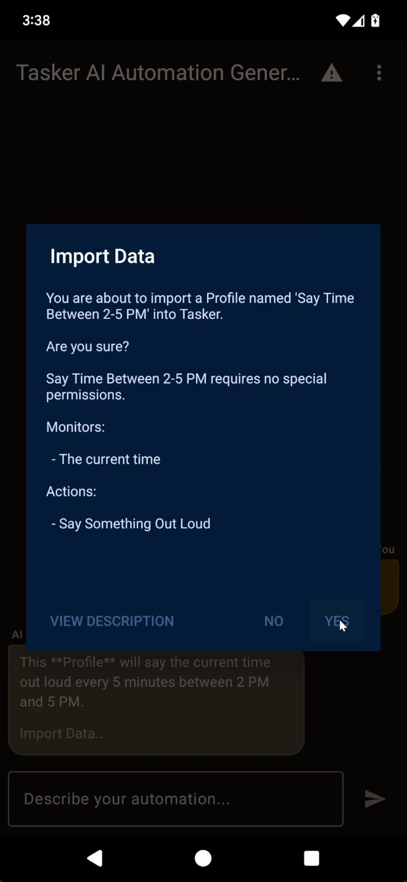
left_click(339, 620)
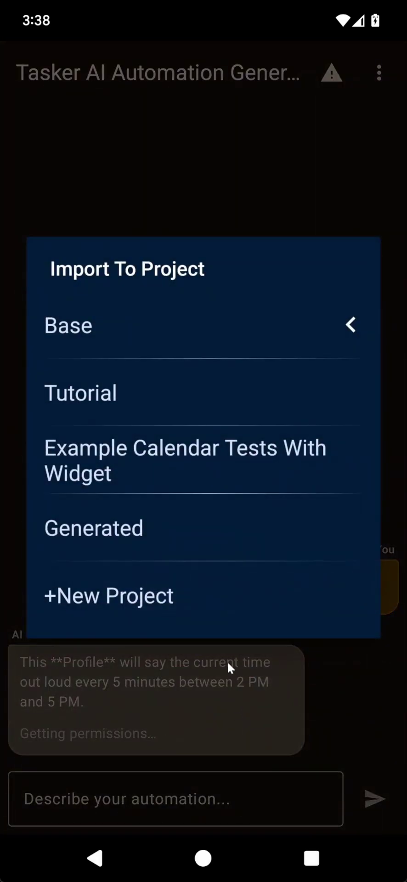
left_click(138, 529)
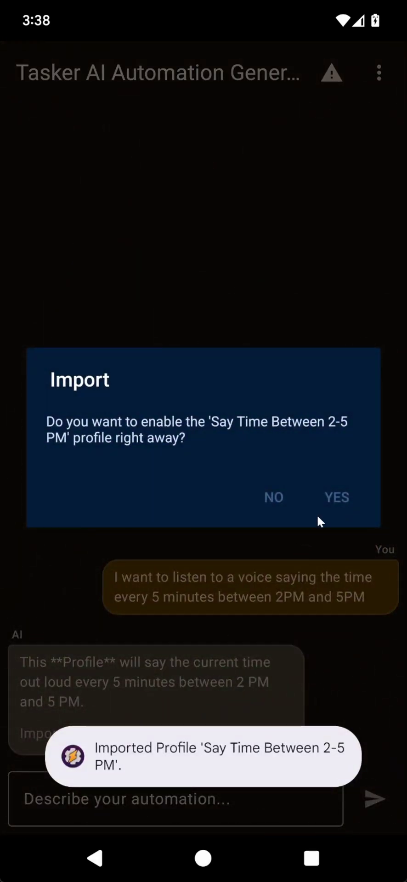
left_click(341, 497)
left_click(115, 852)
left_click(166, 174)
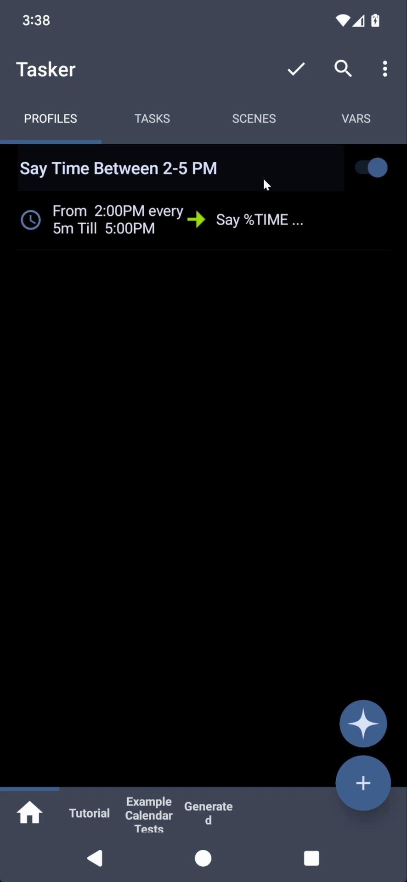
Review the 2PM–5PM time context, then test-run the Say %TIME task with volume raised
left_click(111, 221)
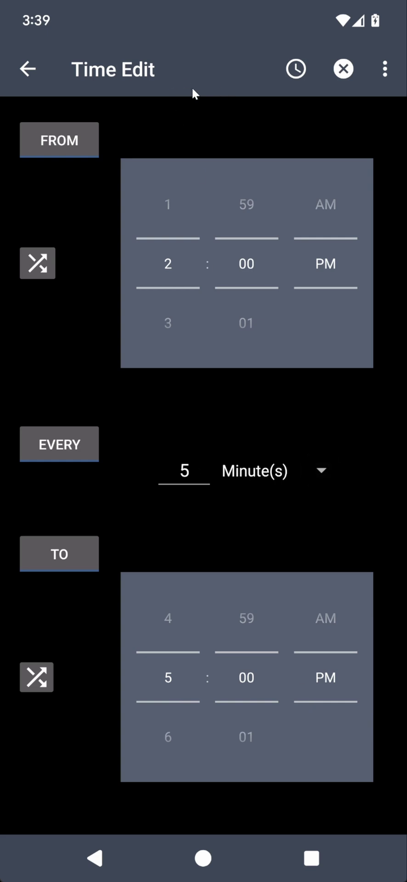
left_click(340, 69)
left_click(276, 228)
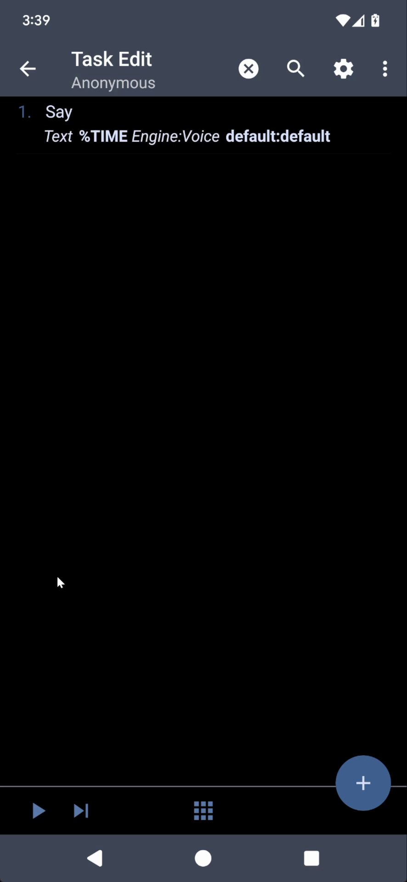
left_click(29, 804)
key("XF86AudioRaiseVolume")
left_click(43, 814)
left_click(98, 860)
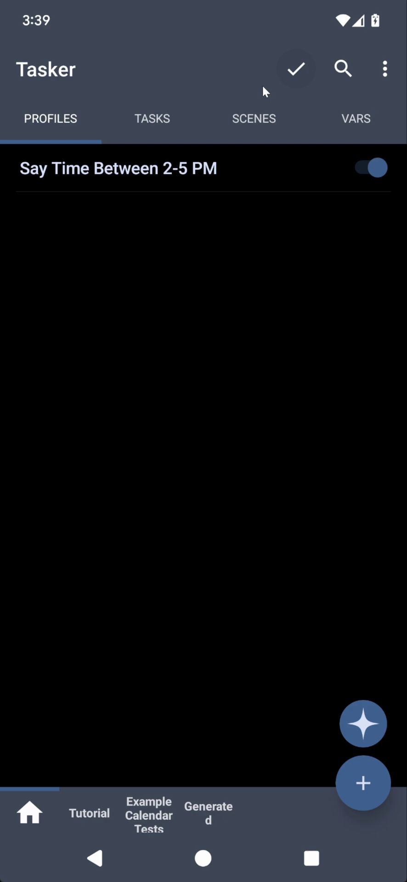
Clear the AI generator's previous chat history
left_click(357, 730)
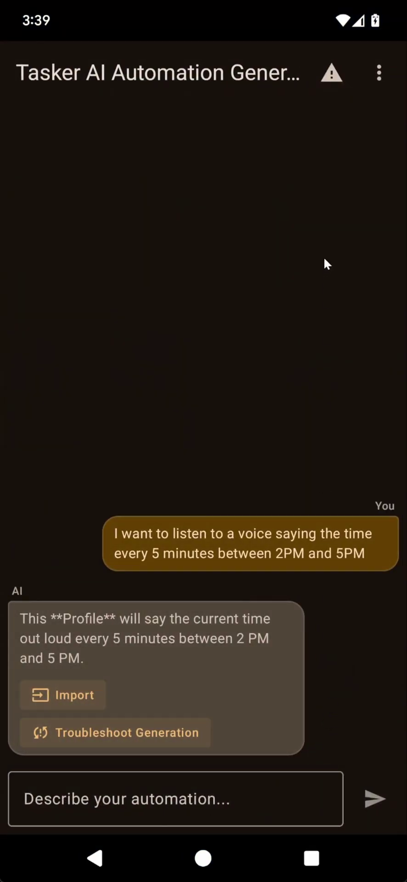
left_click(380, 79)
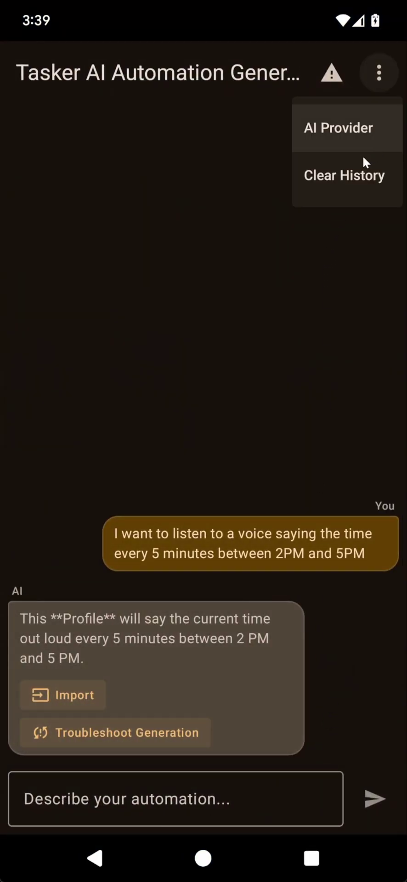
left_click(345, 177)
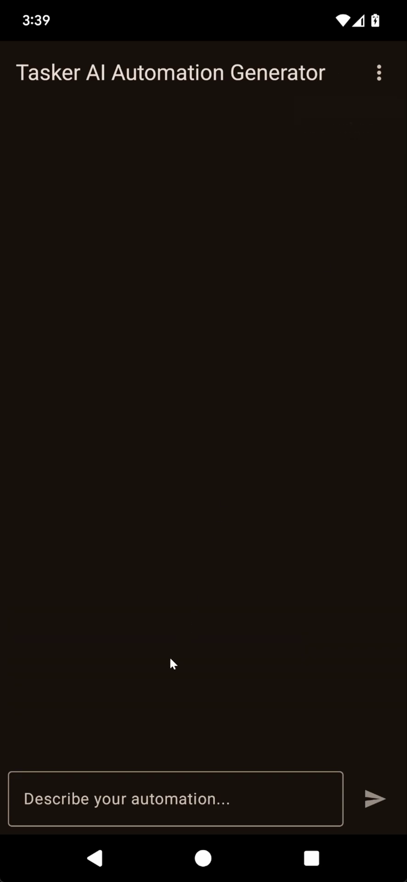
Send the request 'I want my screen to be horizontal whenever I'm in the solid explorer app'
left_click(106, 798)
type("C")
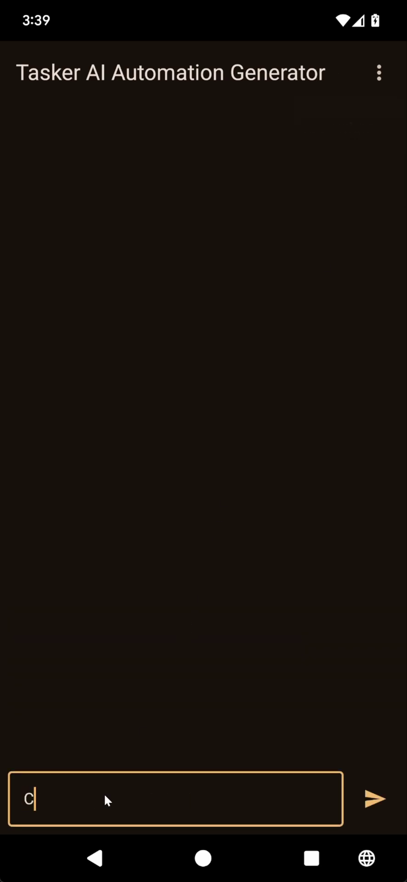
key("BackSpace")
type("I want my screen ")
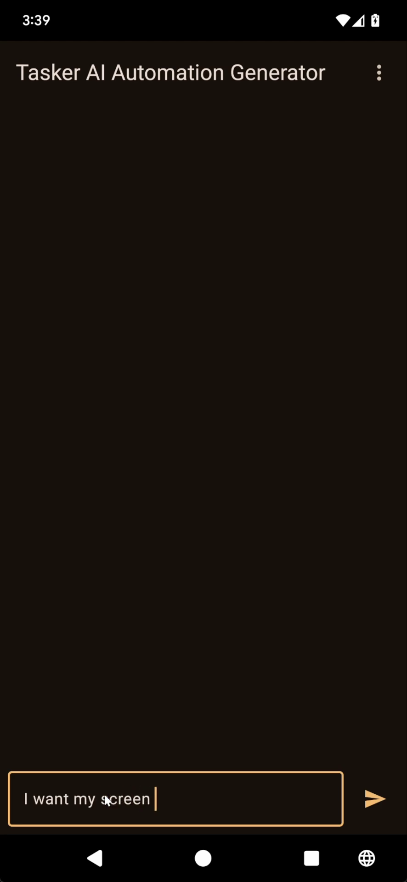
type("to be horizontal whenever I'm in the so")
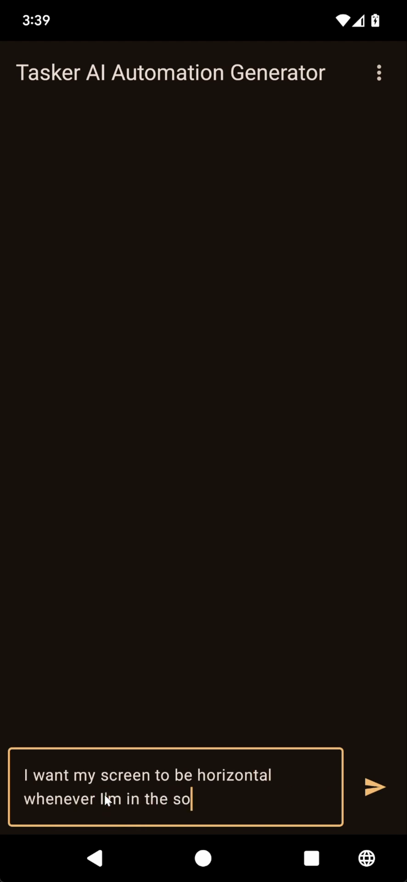
type("lid explorar")
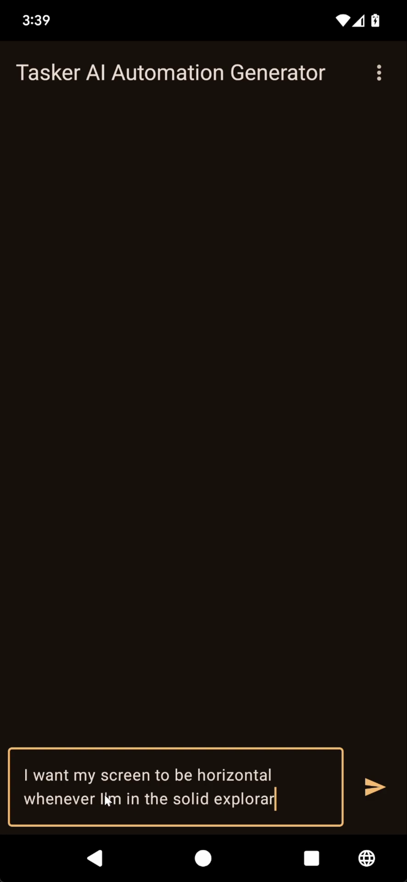
key("BackSpace")
key("BackSpace")
type("er app")
left_click(366, 788)
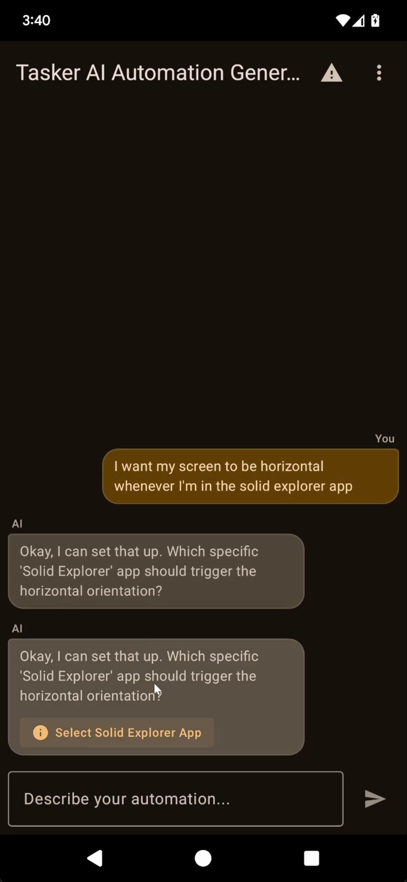
Pick Solid Explorer from the App Selection list as the profile's trigger app
left_click(120, 738)
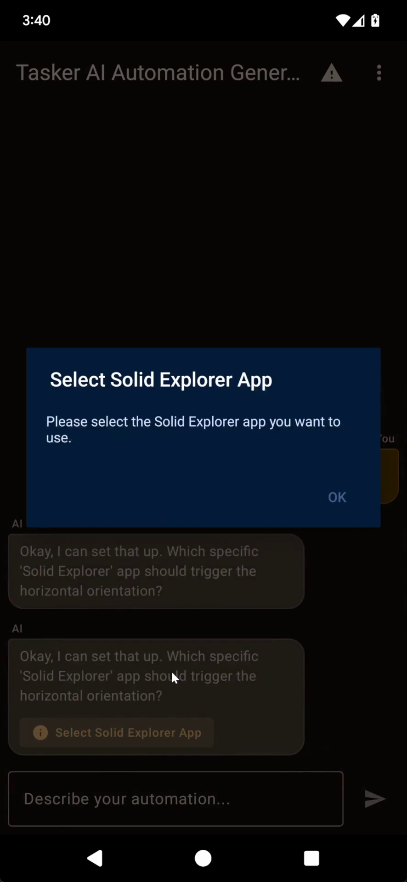
left_click(337, 492)
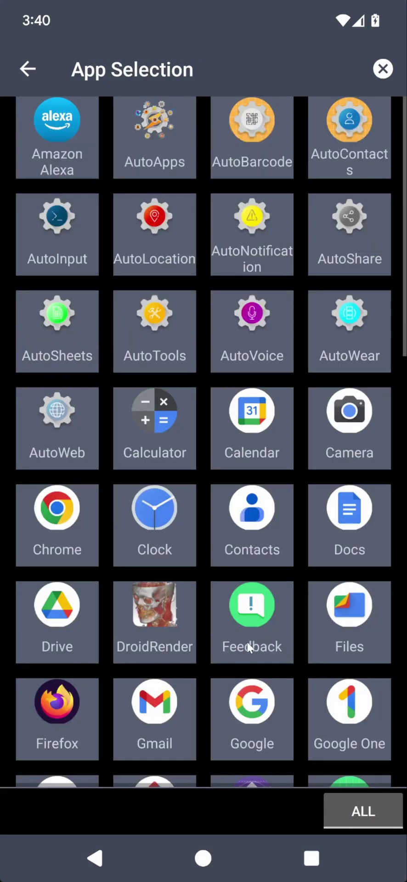
scroll(247, 641, "down", 2)
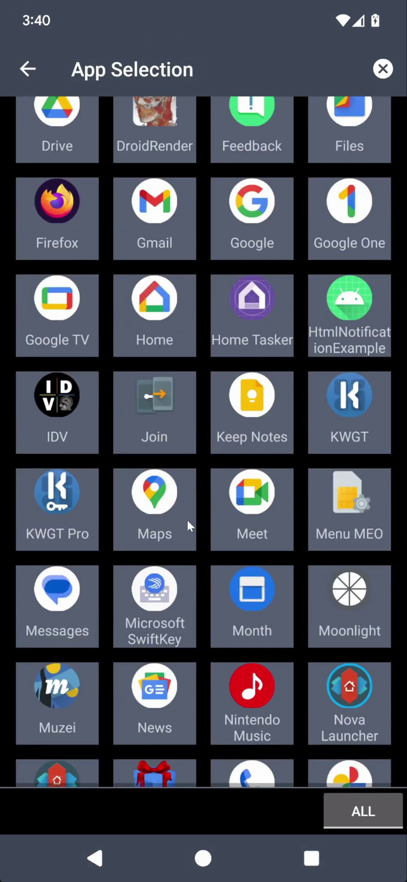
left_click_drag(189, 528, 205, 274)
scroll(180, 375, "down", 5)
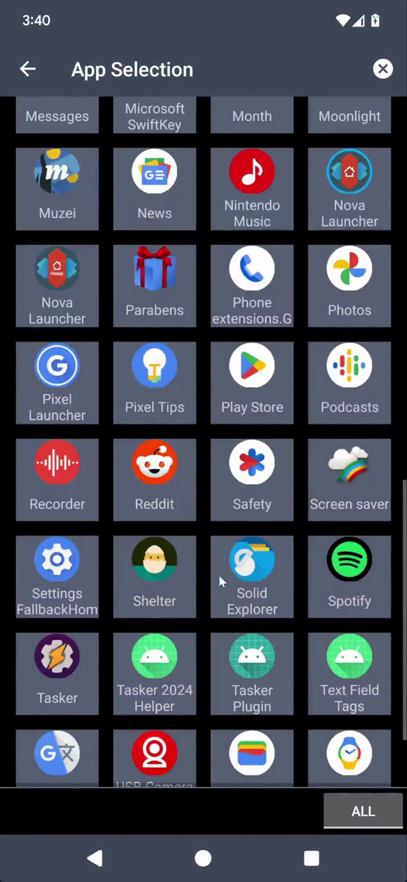
left_click(262, 579)
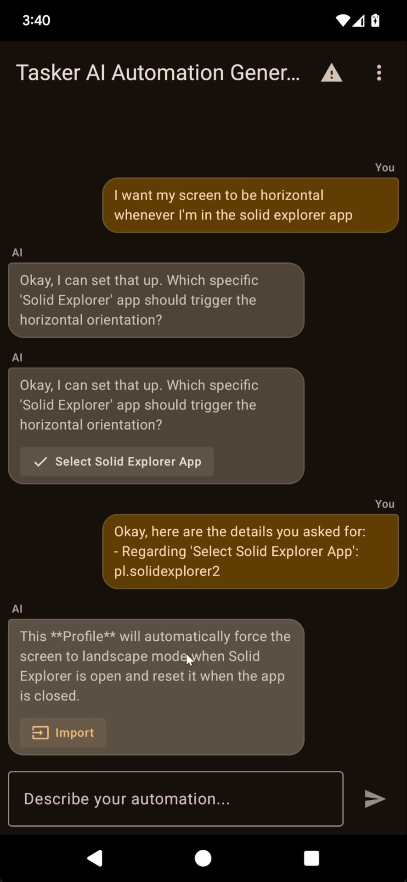
Import the Solid Explorer Horizontal profile and accept the missing accessibility permission prompt
left_click(69, 732)
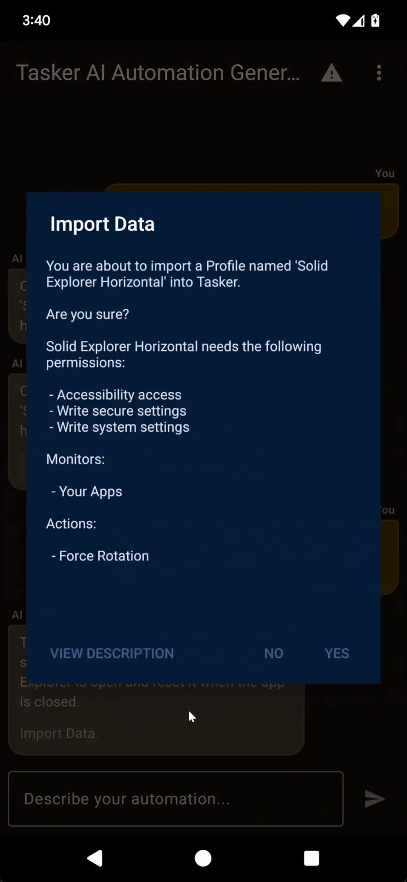
left_click(332, 655)
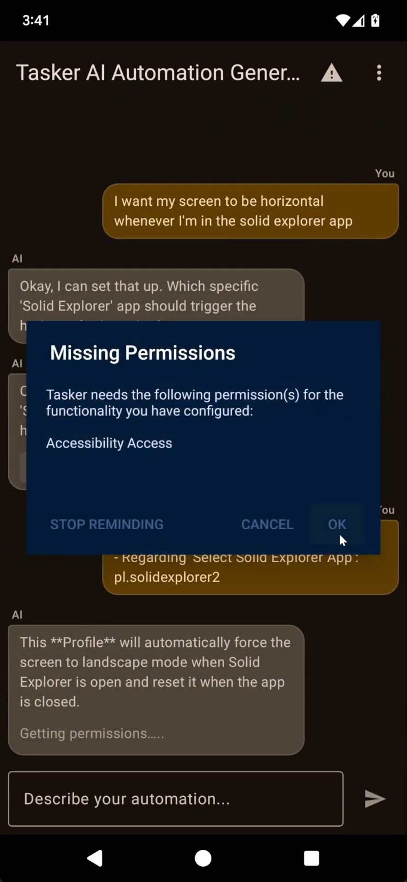
left_click(339, 534)
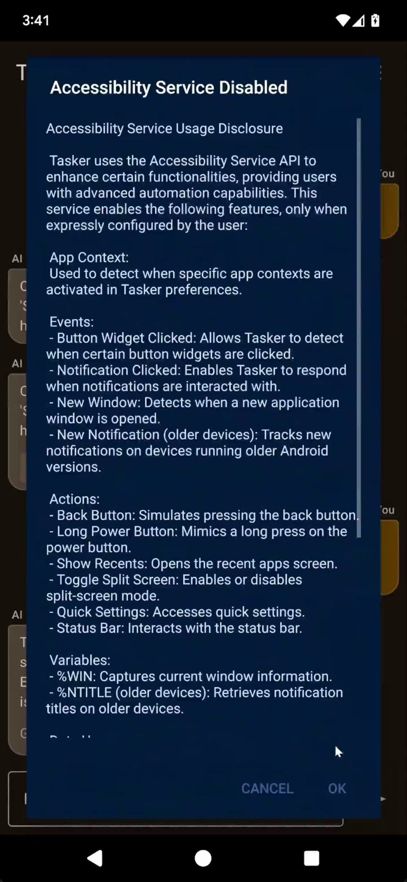
Turn on Tasker's accessibility service in Android Settings and allow it full device control
left_click(339, 786)
scroll(285, 717, "down", 10)
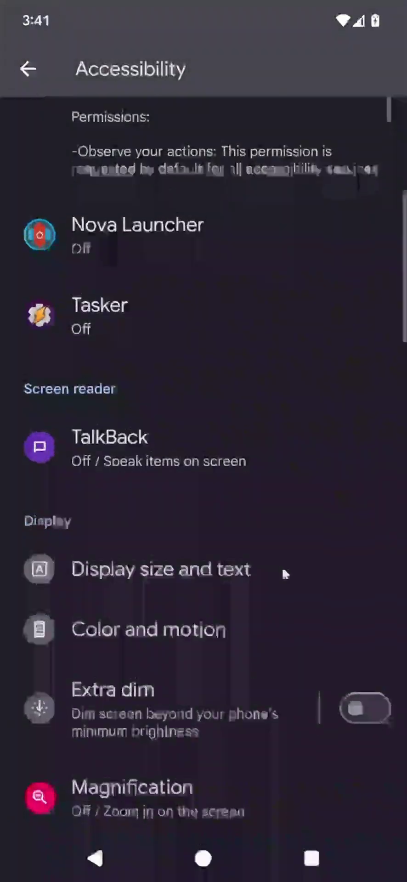
left_click(252, 364)
left_click(346, 272)
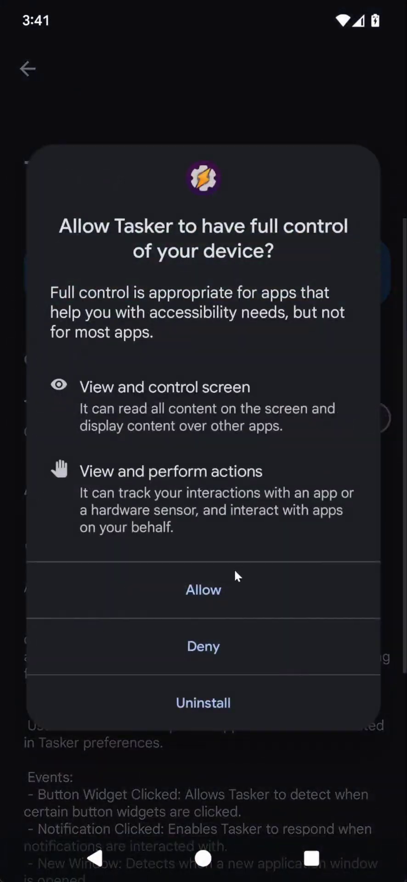
left_click(230, 537)
left_click(100, 857)
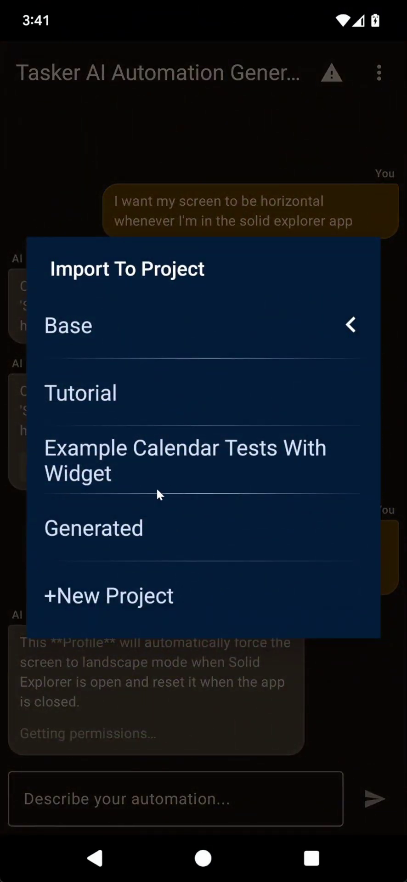
Place the imported profile in the Generated project, enable it, and go to the home screen
left_click(132, 532)
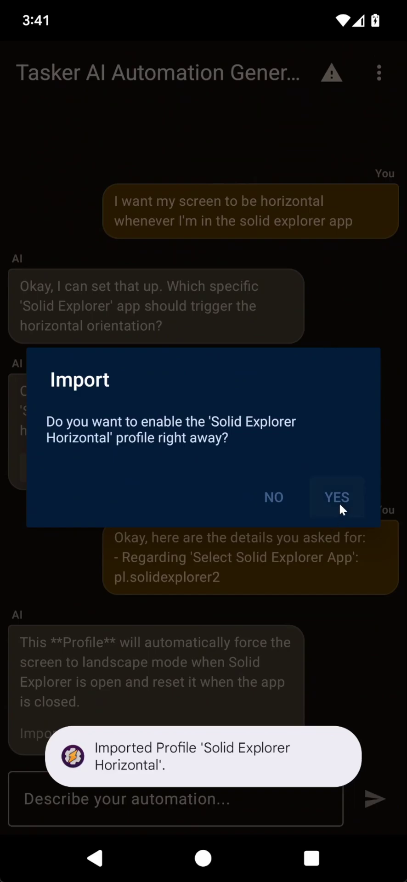
left_click(339, 502)
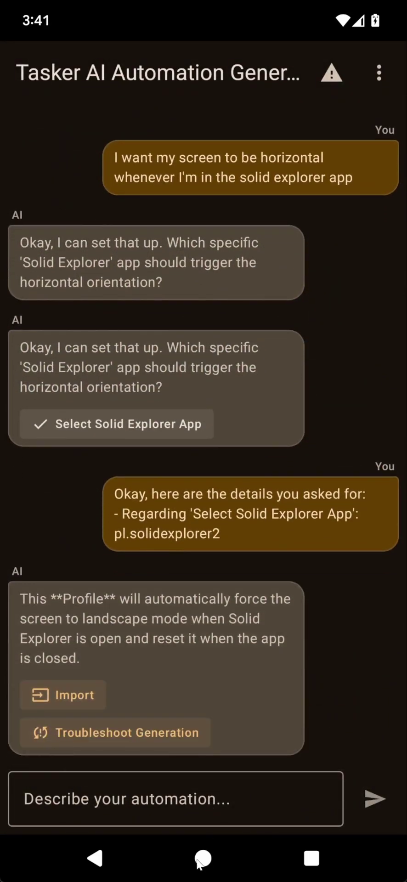
left_click(203, 859)
Launch Solid Explorer to confirm it opens in landscape, then exit back to home
left_click_drag(121, 573, 299, 563)
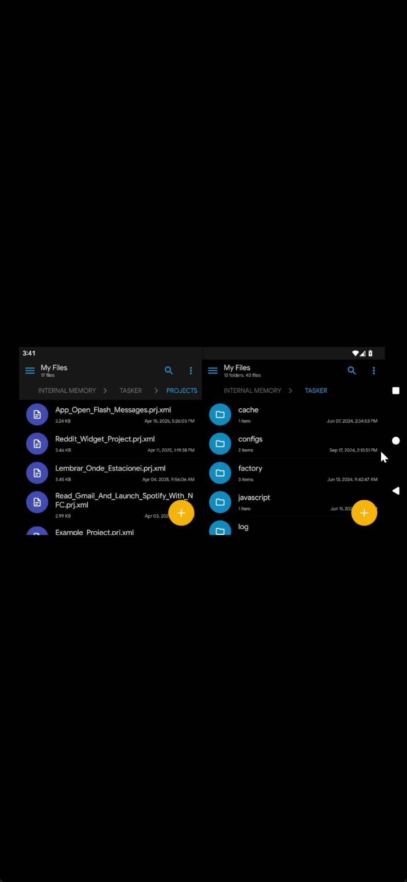
left_click(402, 441)
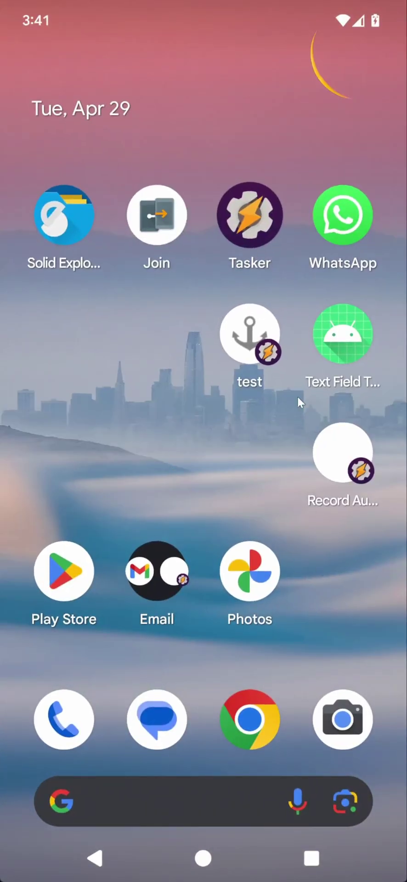
Return to Tasker from Recents and expand the Solid Explorer Horizontal profile's details
left_click(312, 858)
left_click_drag(170, 539, 386, 540)
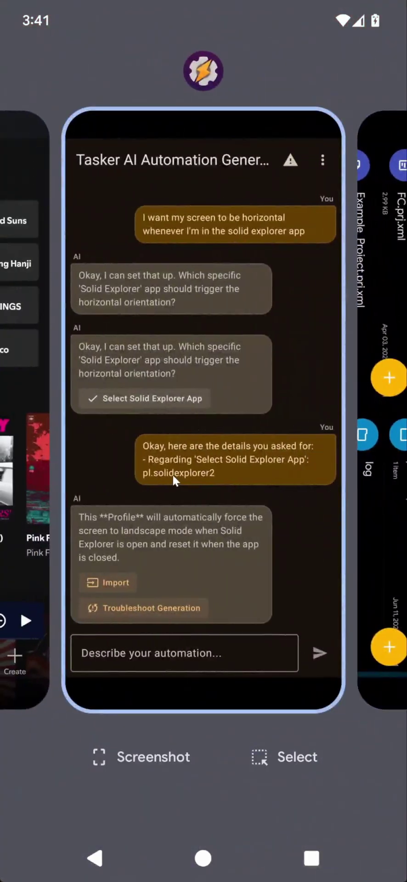
left_click(172, 474)
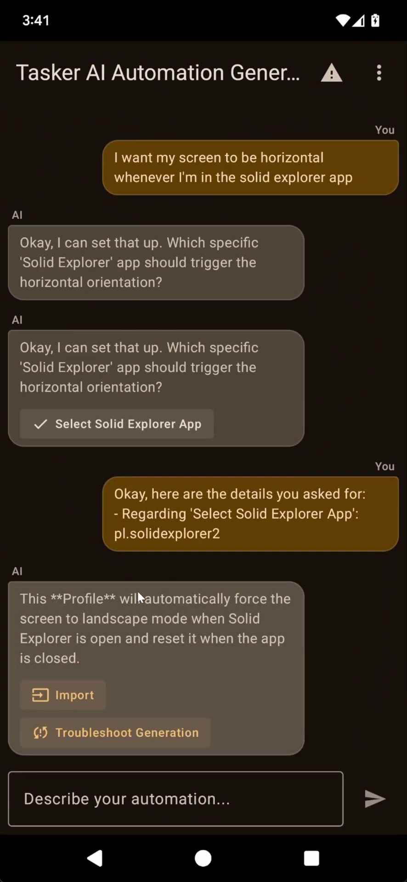
left_click(105, 848)
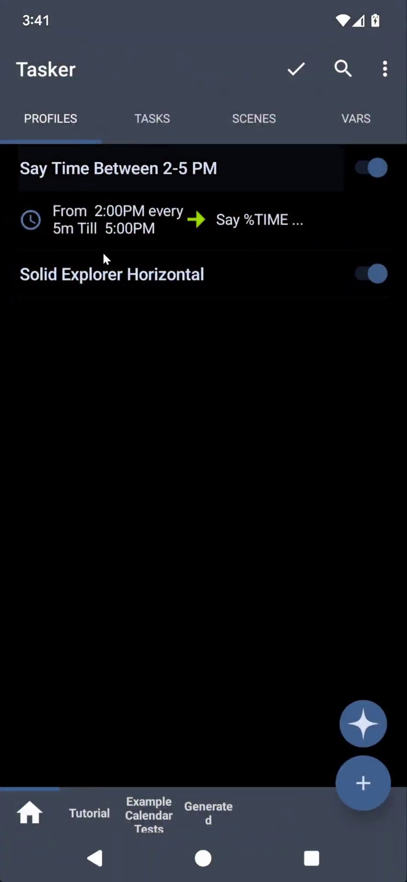
left_click(120, 276)
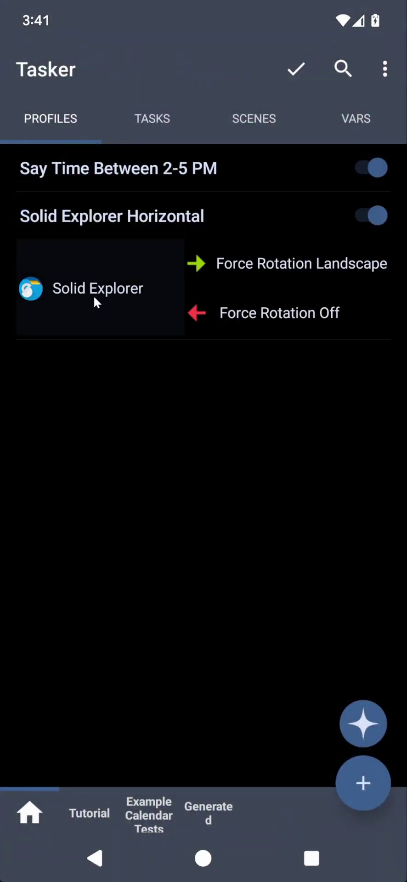
left_click(66, 298)
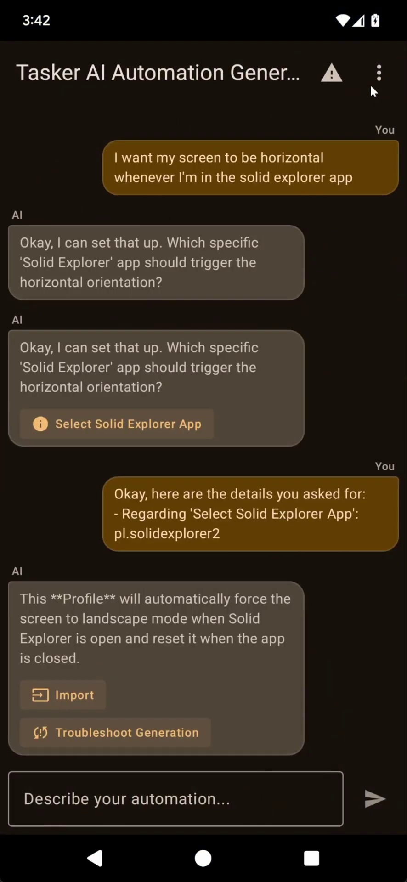
Clear the AI chat history, then send a request for a task matching the pasted 'Date Ordinal Test' description
left_click(380, 72)
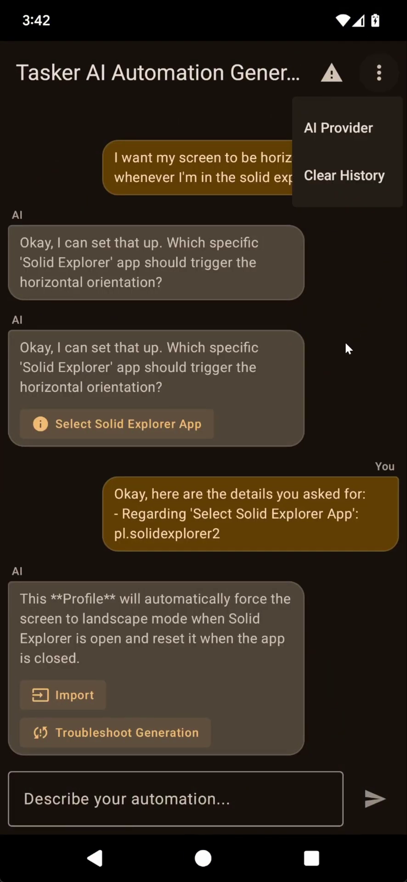
left_click(346, 176)
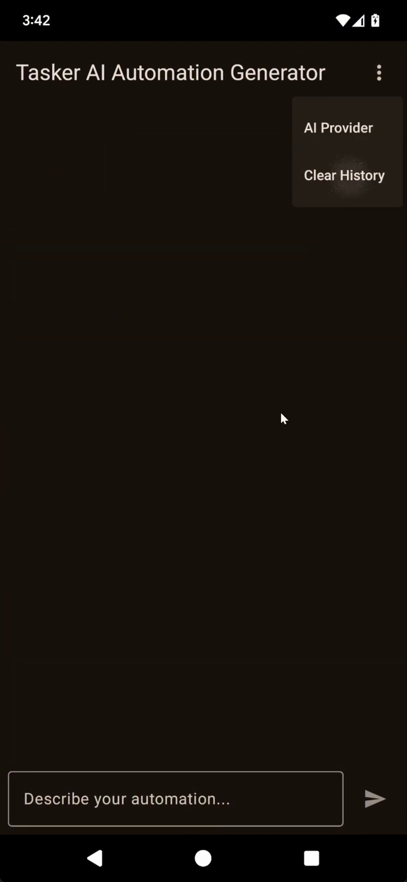
left_click(93, 798)
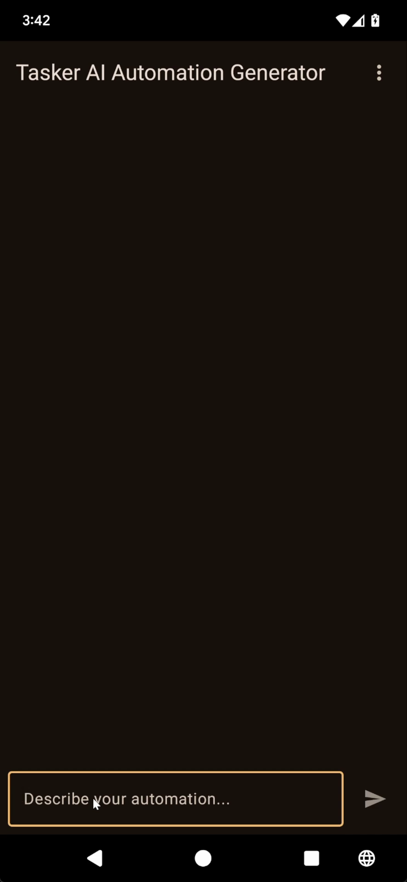
type("I want to c")
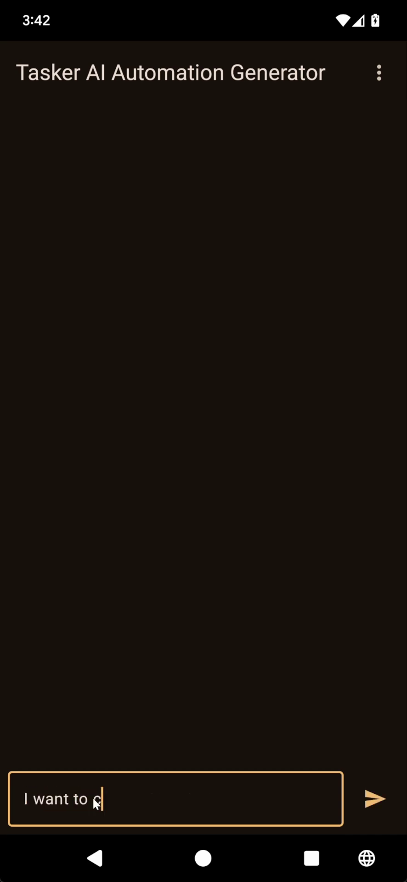
type("reate a ta")
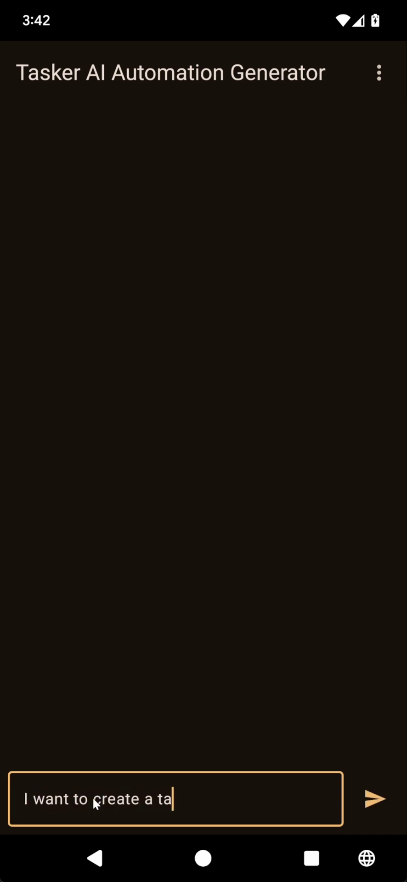
type("sk that's")
key("BackSpace")
key("BackSpace")
key("BackSpace")
key("BackSpace")
type("at does ")
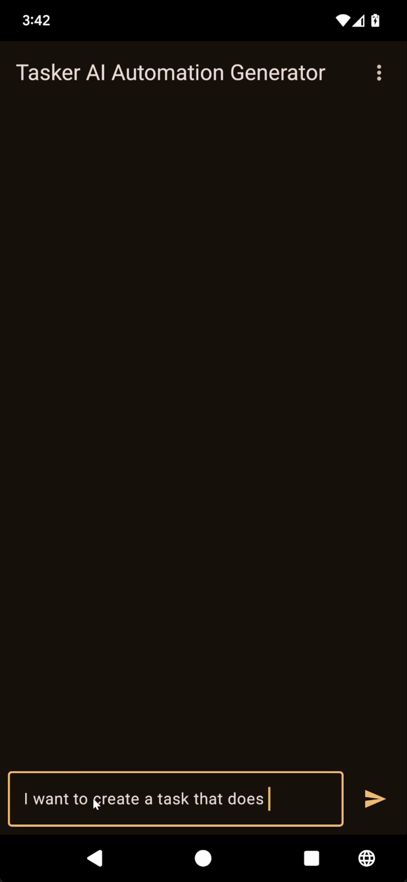
type("what this")
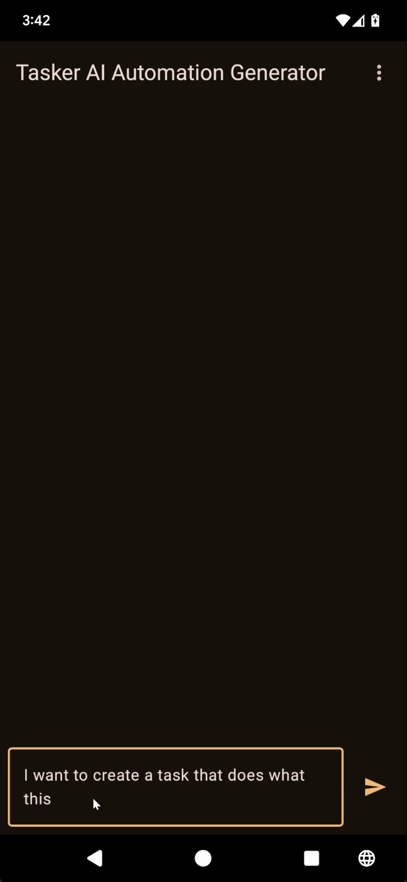
type(" description says:")
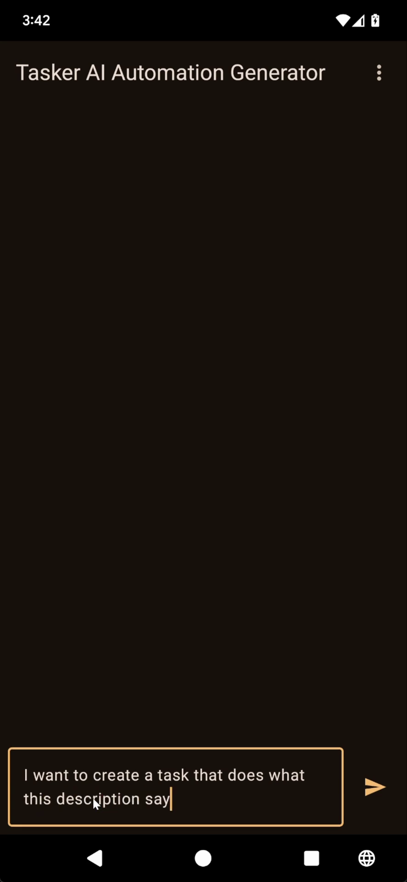
key("Return")
key("ctrl+v")
left_click(372, 754)
Scroll through the sent description to the AI's reply for the random 1–31 ordinal task
left_click_drag(213, 308, 148, 688)
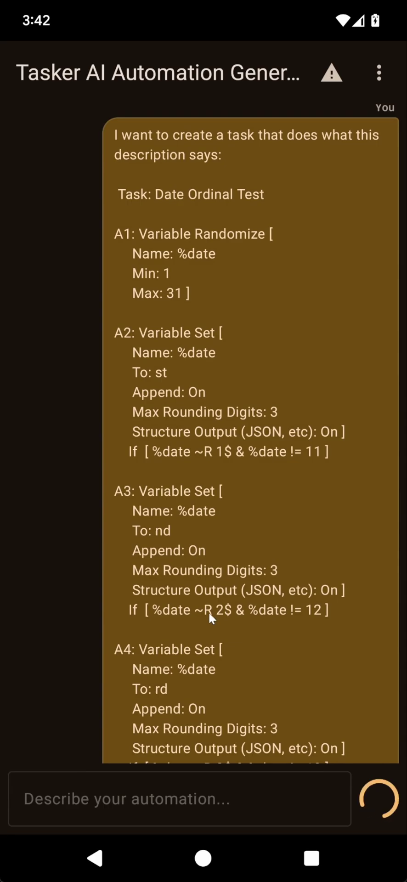
left_click_drag(215, 652, 238, 634)
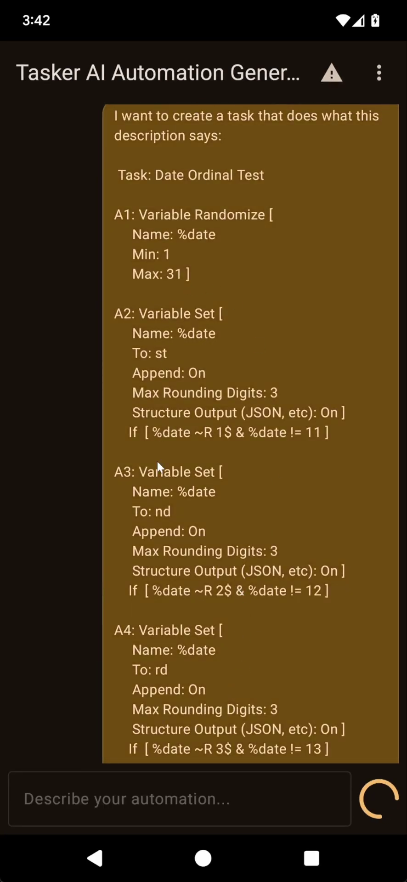
left_click_drag(204, 576, 225, 265)
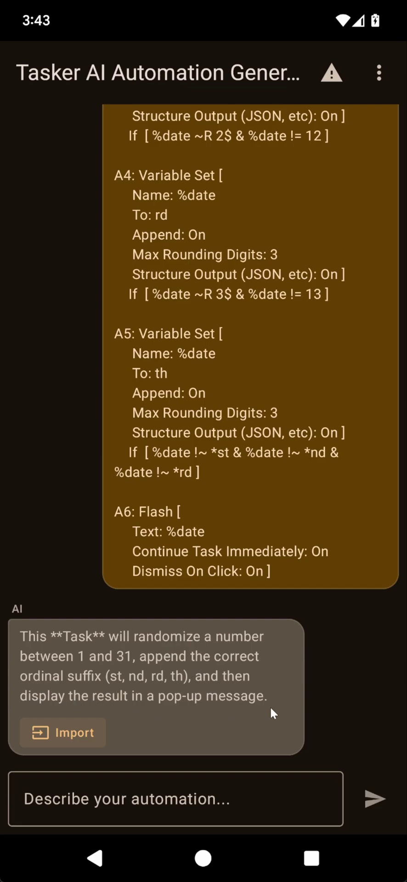
Import the generated Date Ordinal Test task into the Generated project without running it
left_click(82, 736)
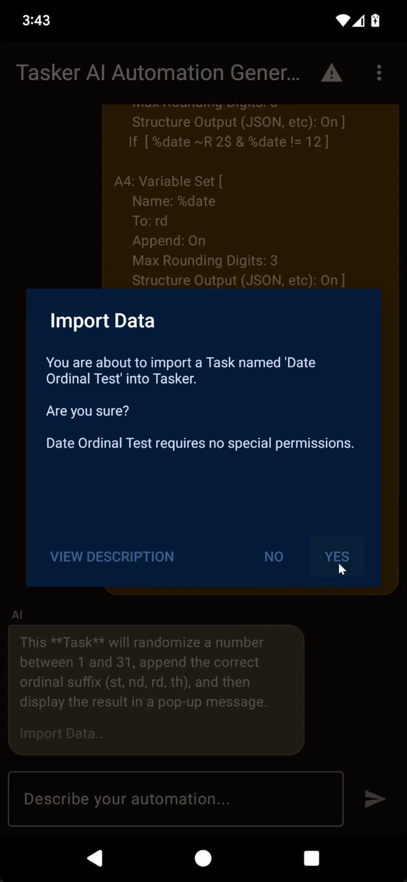
left_click(339, 562)
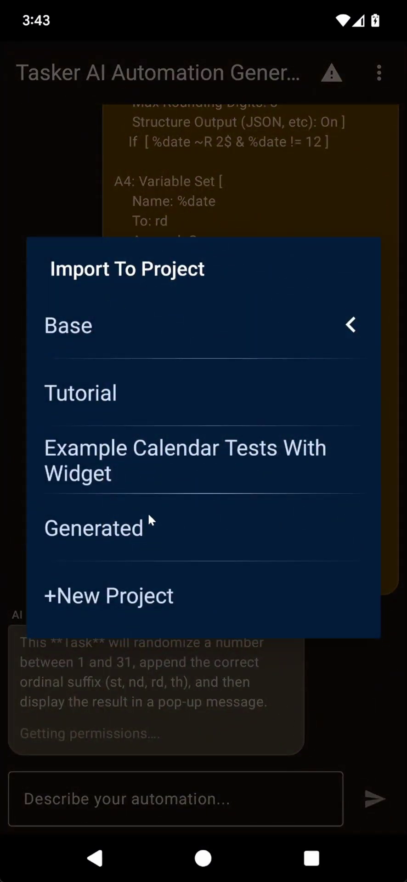
left_click(148, 524)
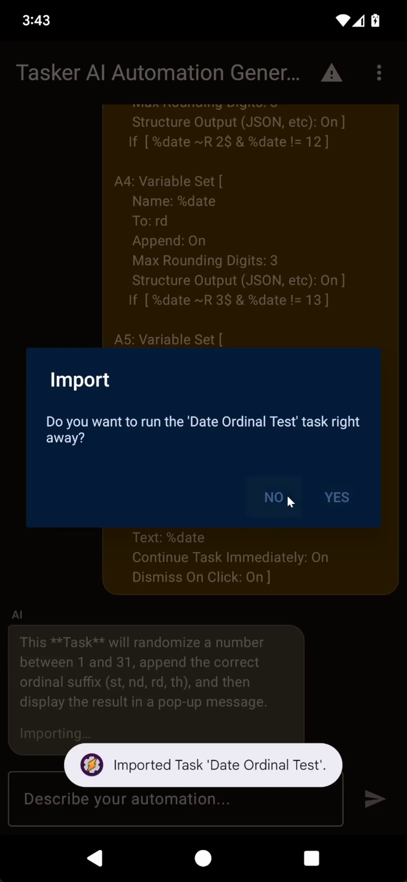
left_click(286, 495)
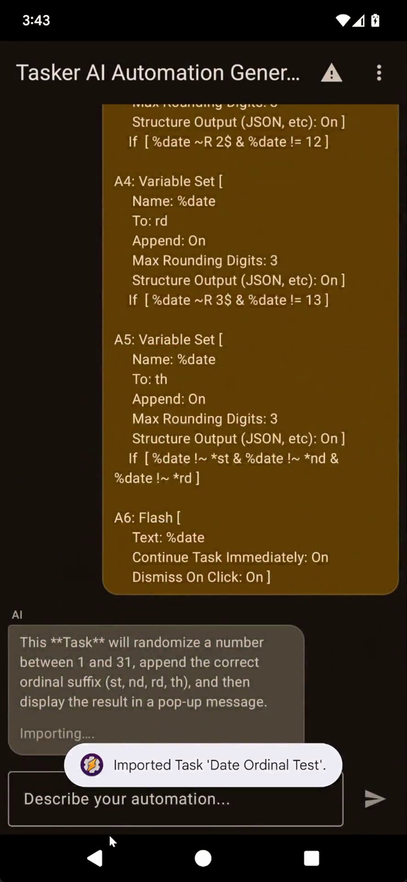
Open Date Ordinal Test from the Generated project's task list to view its actions
left_click(99, 865)
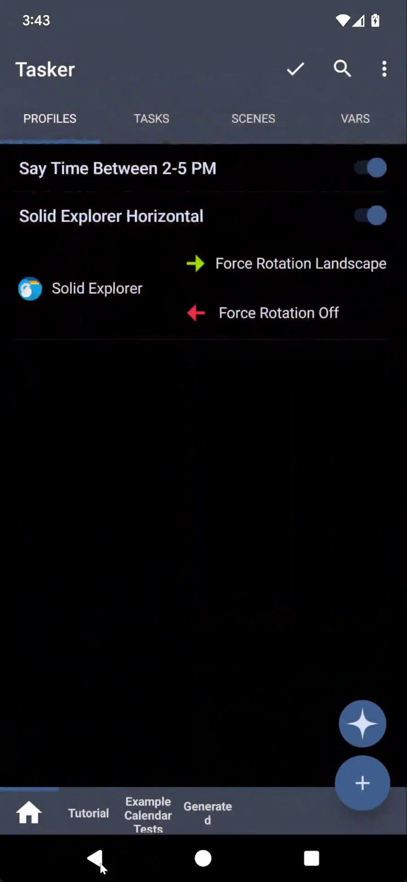
left_click(130, 124)
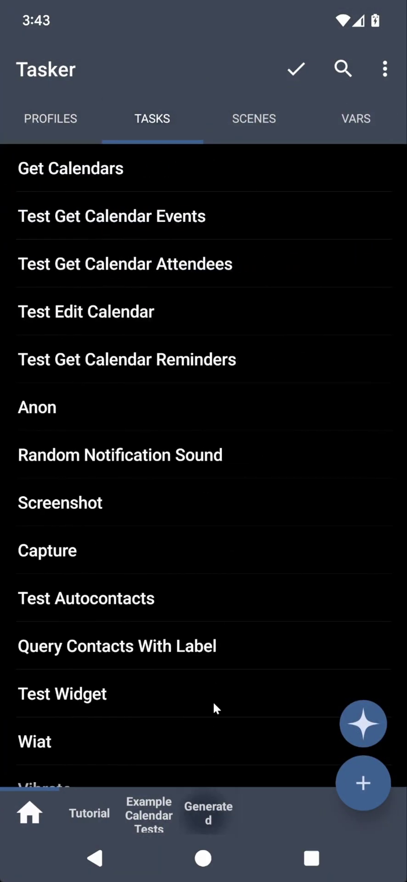
left_click(208, 814)
left_click(103, 177)
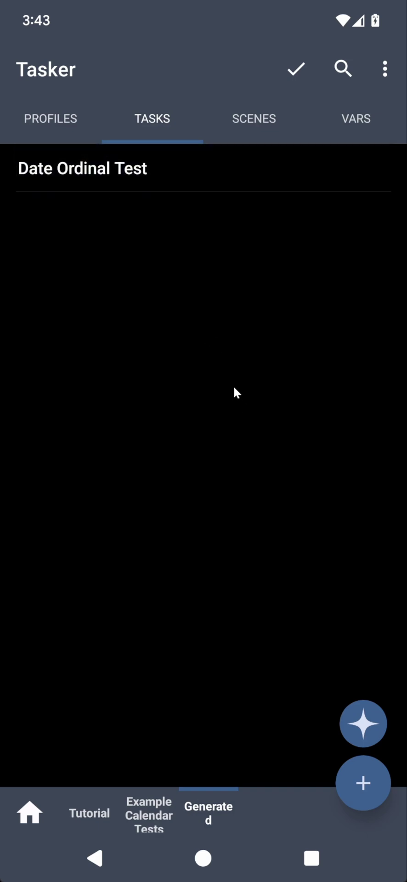
scroll(209, 322, "down", 3)
Run Date Ordinal Test five times, getting results like 8th, 21st and 16th, then close Task Edit
scroll(203, 252, "up", 3)
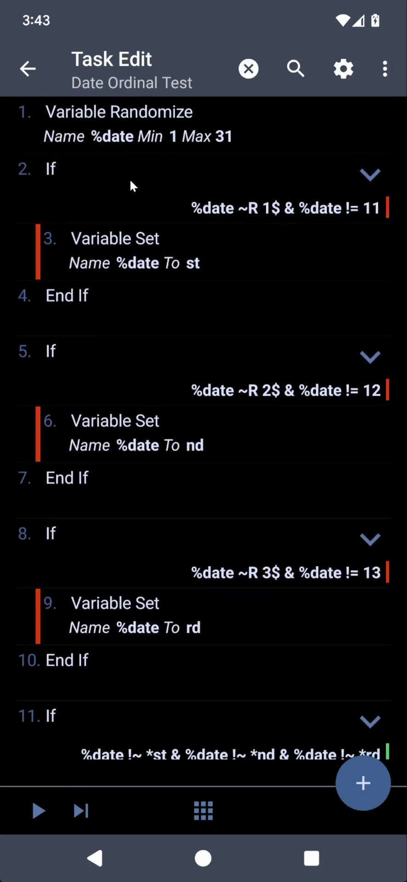
scroll(154, 503, "down", 5)
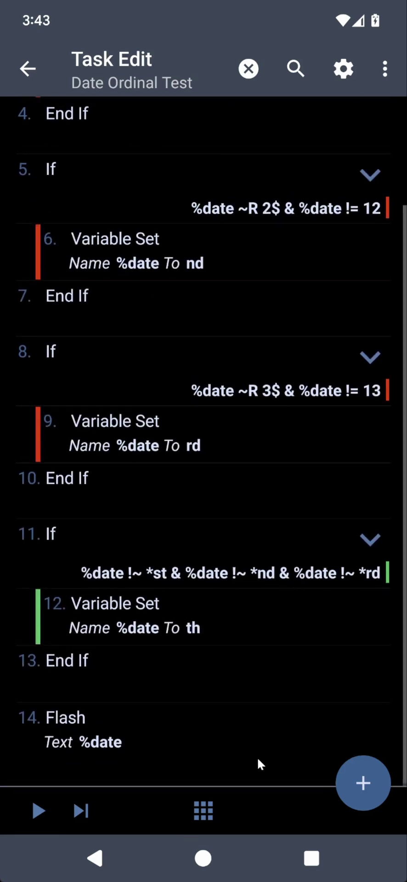
left_click(30, 812)
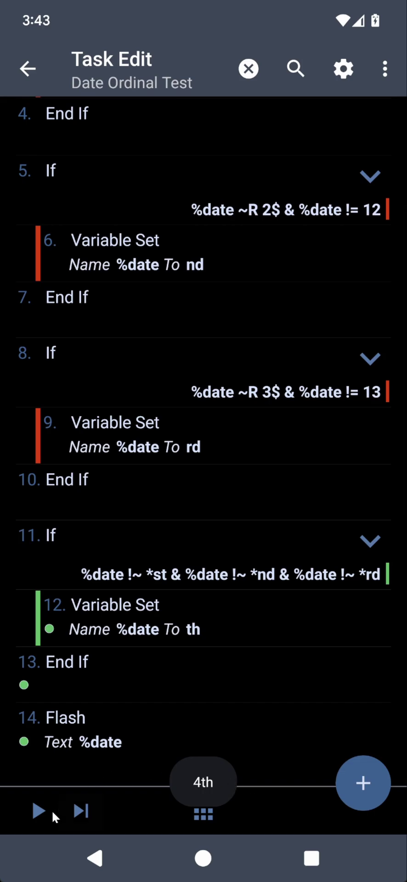
left_click(41, 816)
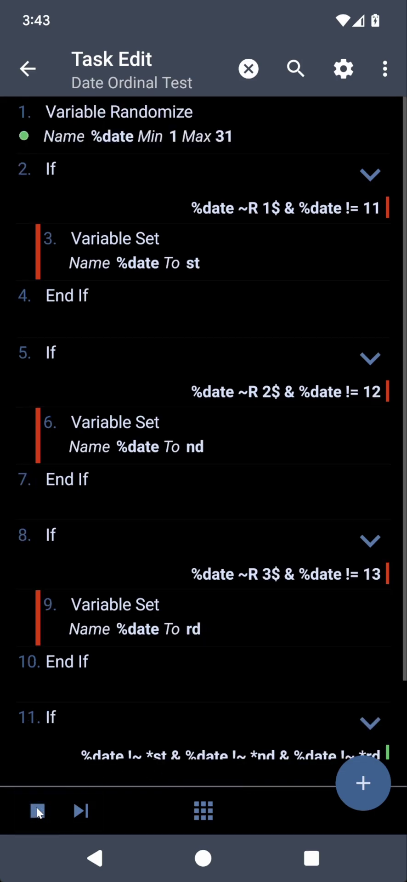
left_click(39, 810)
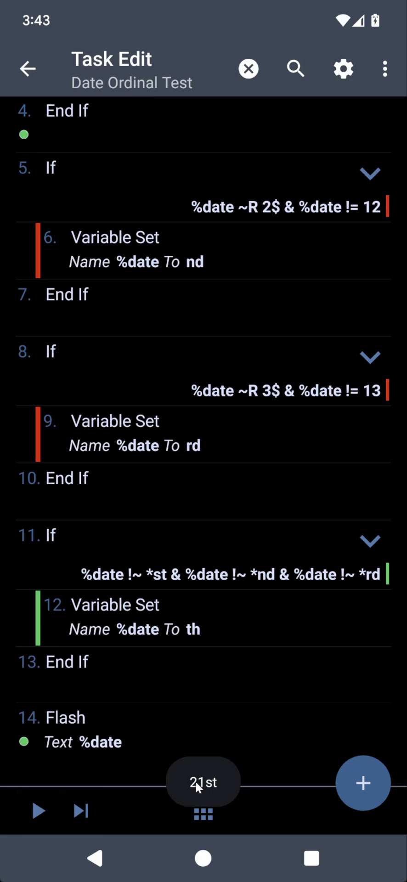
left_click(44, 813)
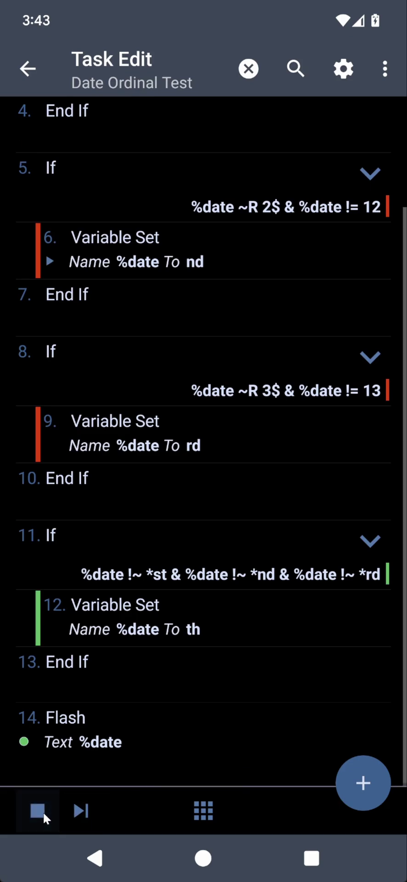
left_click(44, 811)
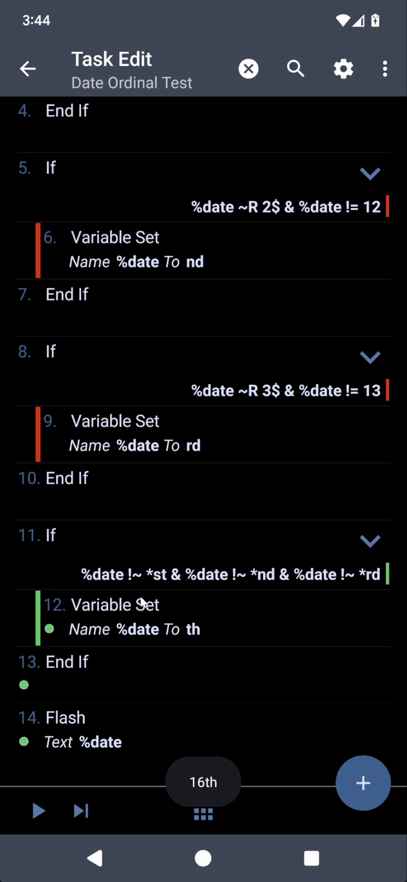
left_click_drag(183, 345, 183, 529)
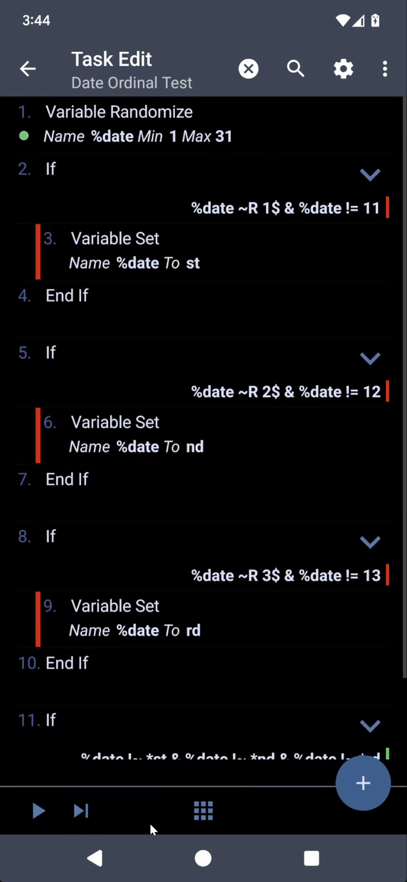
left_click(115, 862)
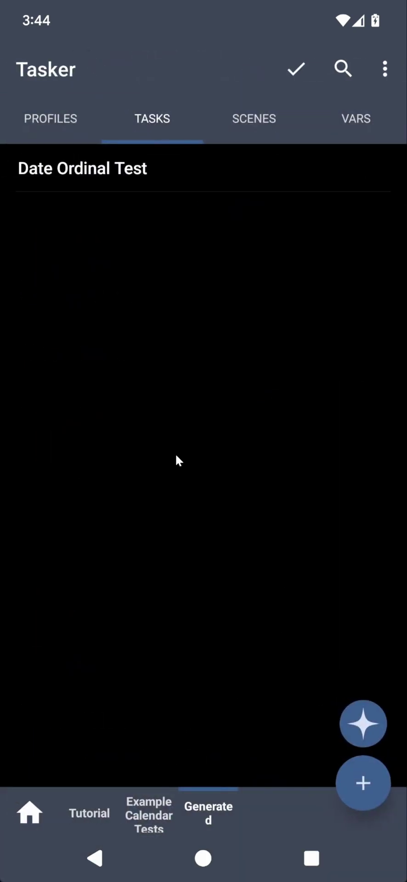